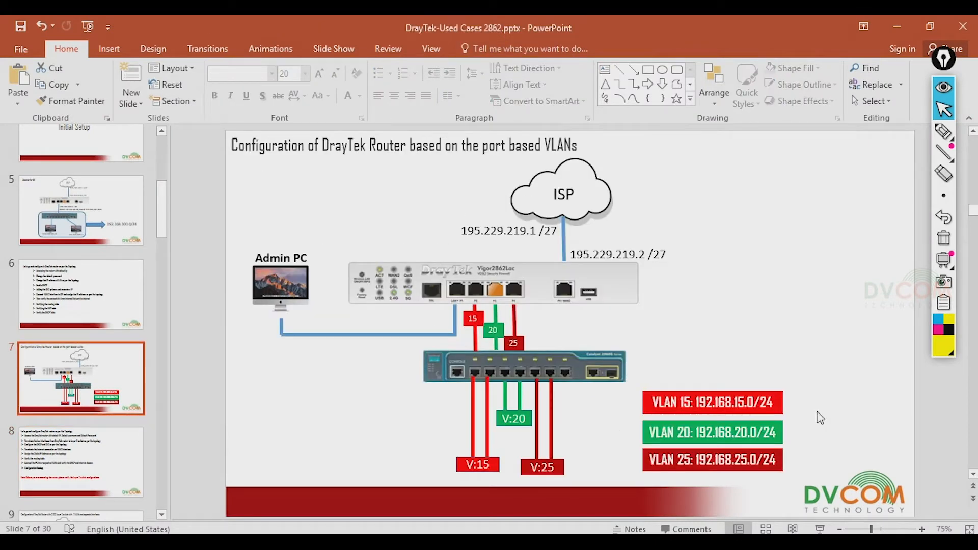
Annotate the VLAN diagram in yellow and magenta ink, circling V:15 and linking V:20 to V:25
click(943, 132)
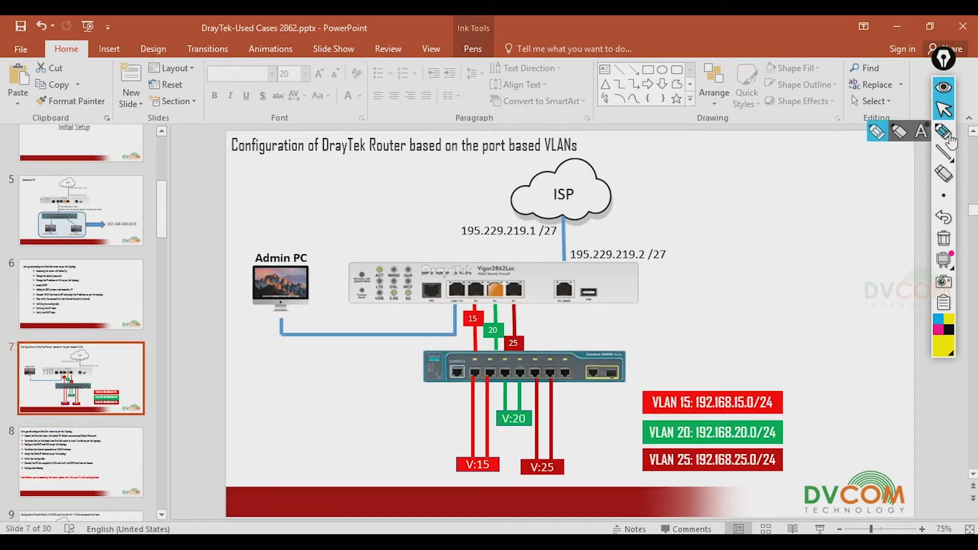
mouse_move(499, 457)
mouse_down()
mouse_move(455, 459)
mouse_move(484, 481)
mouse_move(500, 450)
mouse_move(468, 461)
mouse_move(511, 471)
mouse_move(509, 432)
mouse_move(517, 436)
mouse_up()
click(939, 332)
mouse_move(502, 477)
mouse_down()
mouse_move(529, 490)
mouse_move(531, 481)
mouse_up()
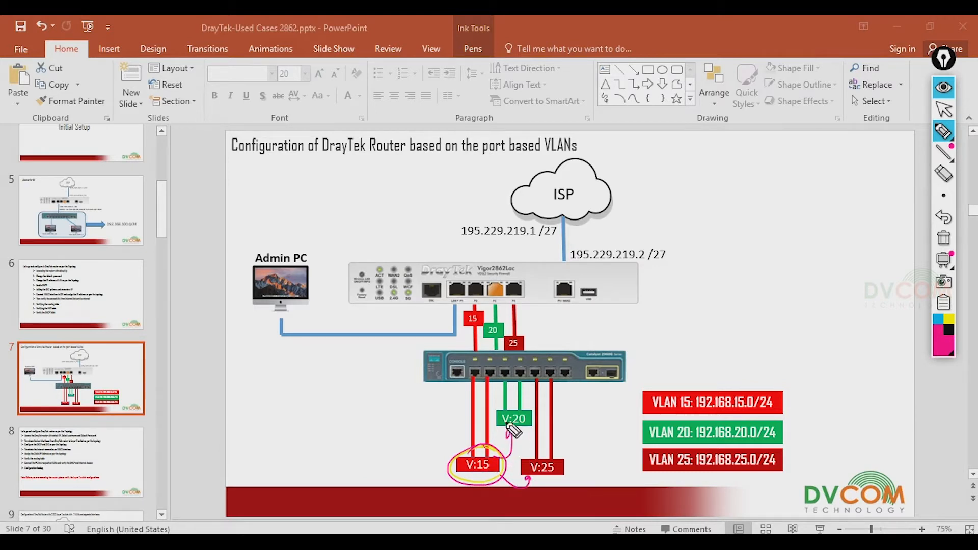
mouse_move(496, 414)
mouse_down()
mouse_move(445, 427)
mouse_move(449, 449)
mouse_up()
mouse_move(534, 413)
mouse_down()
mouse_move(555, 412)
mouse_move(568, 443)
mouse_move(561, 452)
mouse_move(525, 435)
mouse_move(488, 474)
mouse_up()
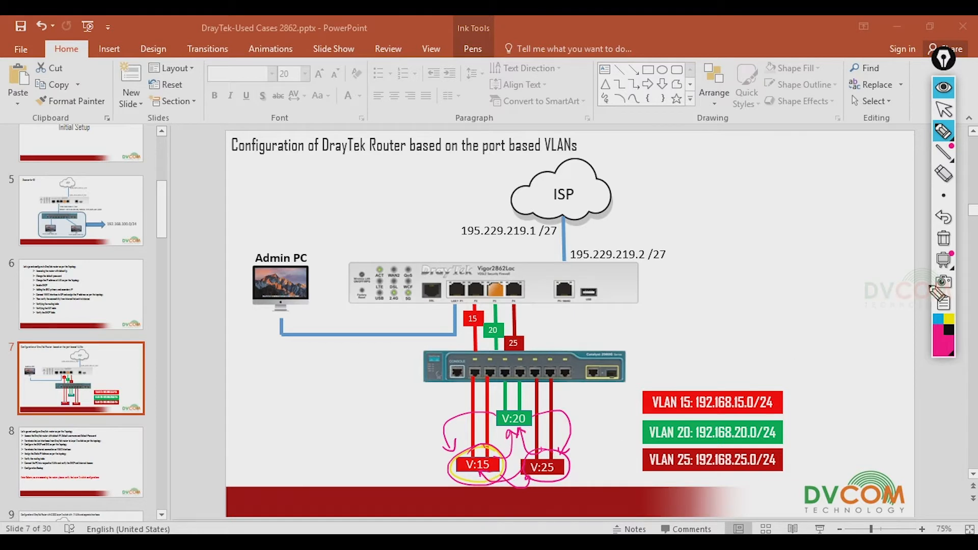
Clear the slide ink, return to the selection arrow, and switch to the router login in Firefox
click(944, 243)
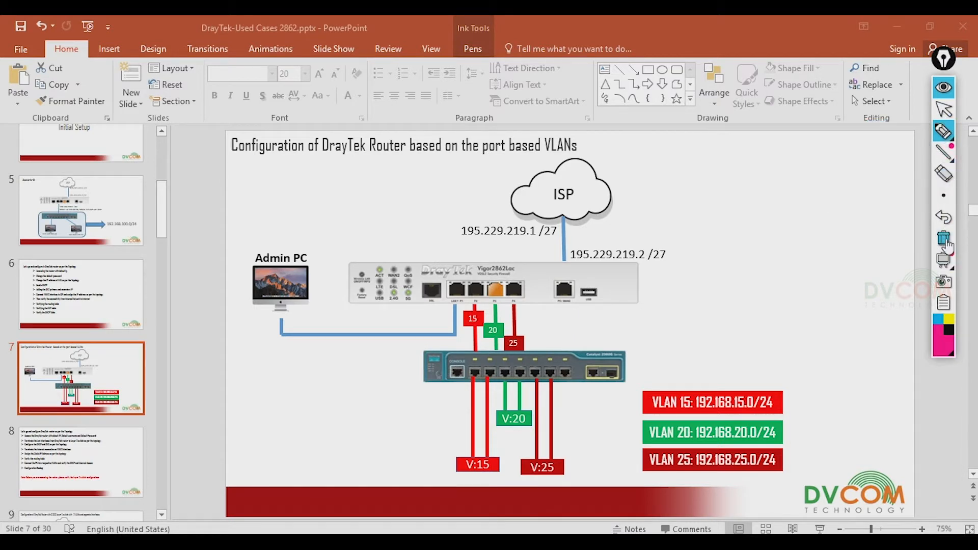
click(945, 112)
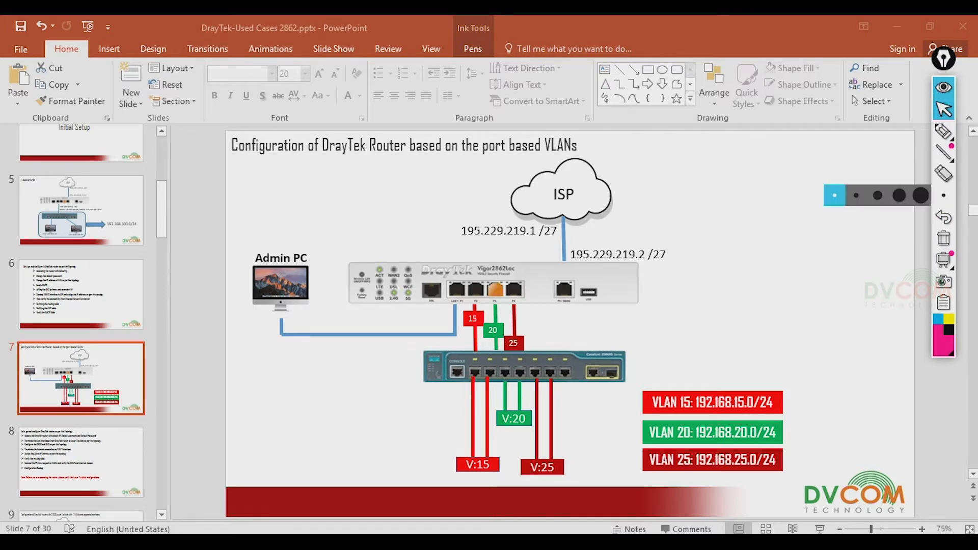
key(alt+Tab)
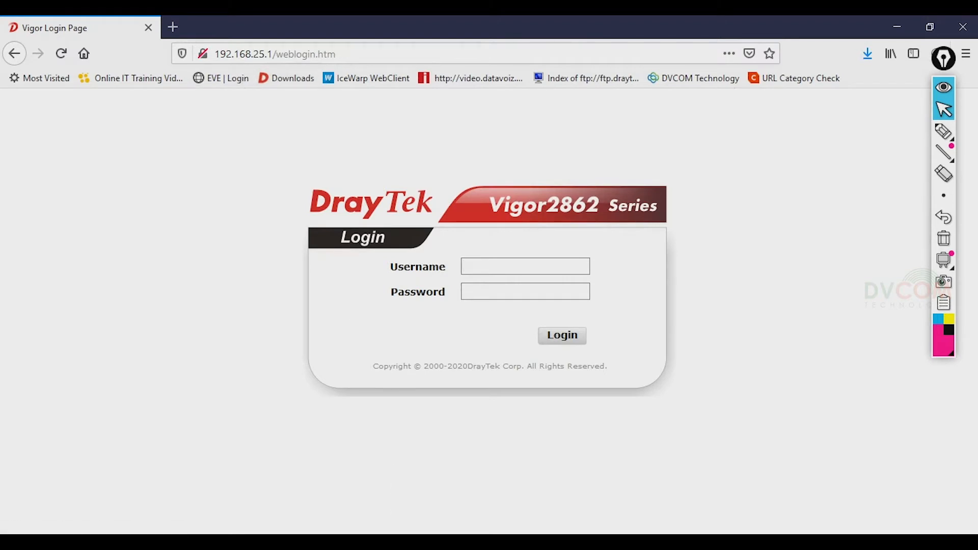
Start a continuous ping to 192.168.15.1 in Command Prompt
mouse_move(401, 542)
click(350, 517)
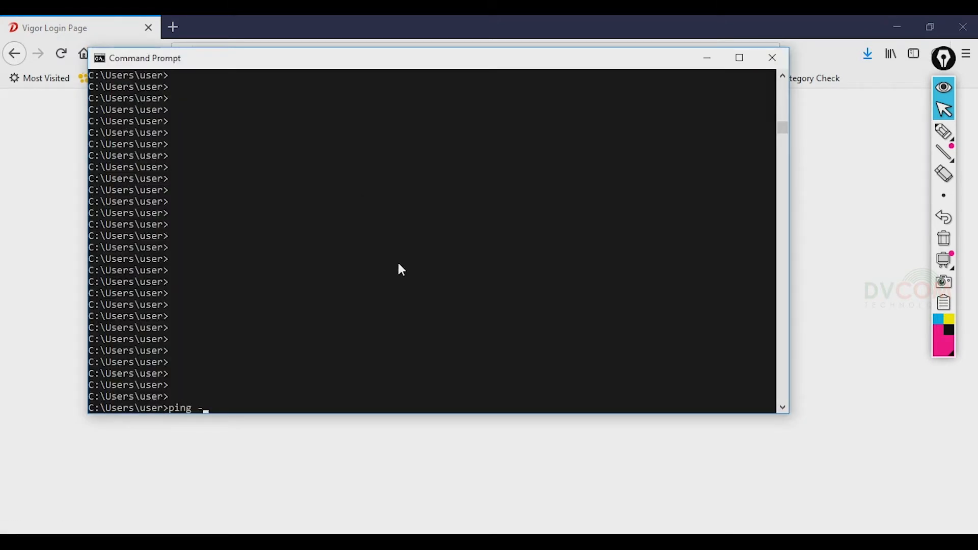
text(ping -t 192.168.15.1)
key(Return)
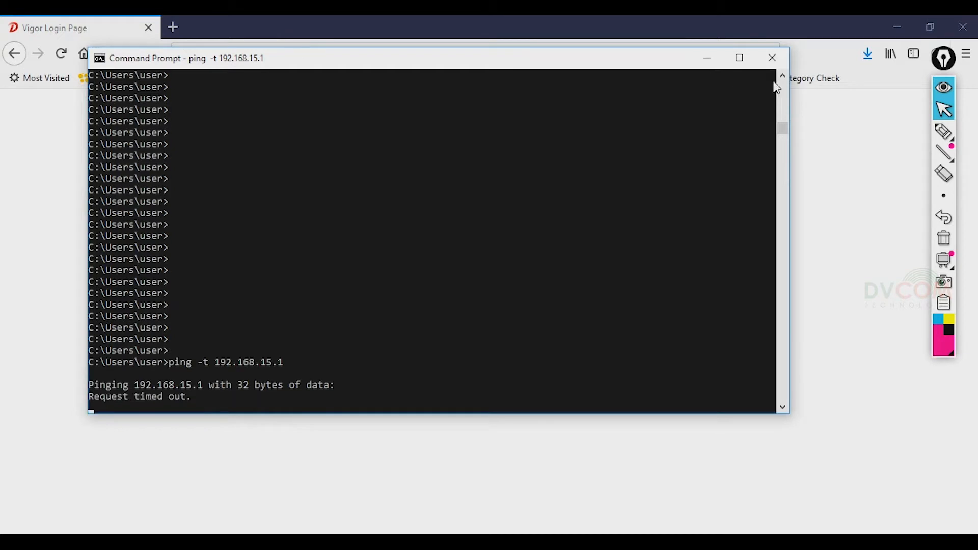
Write the four LAN subnets, 192.168.1.0/24 through 192.168.25.0/24, on screen in pink ink
click(944, 131)
mouse_move(322, 162)
mouse_down()
mouse_move(343, 179)
mouse_move(401, 147)
mouse_move(437, 148)
mouse_move(521, 105)
mouse_move(532, 118)
mouse_move(542, 107)
mouse_up()
mouse_move(332, 197)
mouse_down()
mouse_move(355, 213)
mouse_move(437, 181)
mouse_move(457, 158)
mouse_move(487, 160)
mouse_move(524, 142)
mouse_move(533, 150)
mouse_move(552, 136)
mouse_move(559, 153)
mouse_up()
mouse_move(338, 240)
mouse_down()
mouse_move(362, 247)
mouse_move(384, 230)
mouse_move(404, 231)
mouse_move(555, 170)
mouse_move(577, 176)
mouse_up()
mouse_move(363, 291)
mouse_down()
mouse_move(401, 261)
mouse_move(469, 252)
mouse_move(459, 245)
mouse_move(467, 238)
mouse_move(580, 202)
mouse_up()
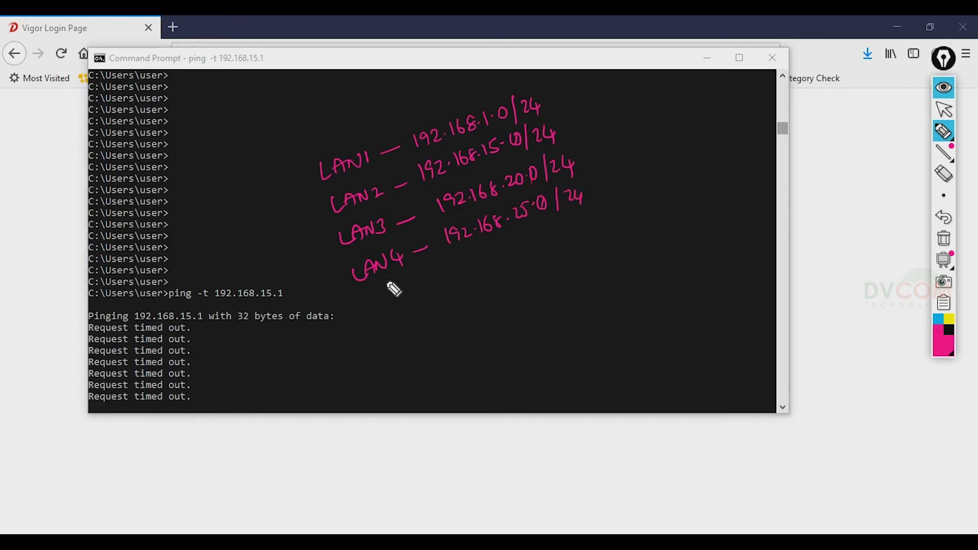
Label the four LANs with ports P1–P4 in yellow ink
click(949, 319)
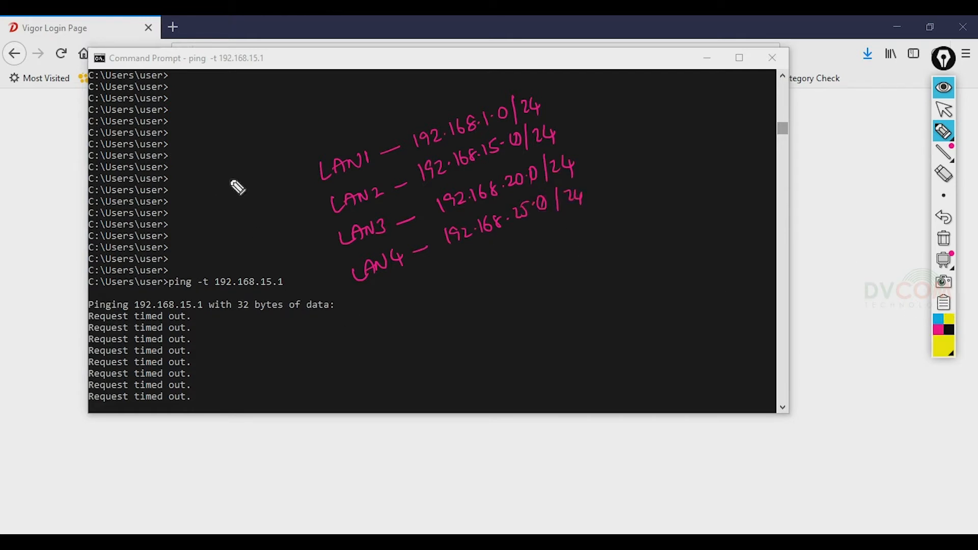
mouse_move(248, 184)
mouse_down()
mouse_move(251, 206)
mouse_move(255, 193)
mouse_move(261, 203)
mouse_move(297, 180)
mouse_up()
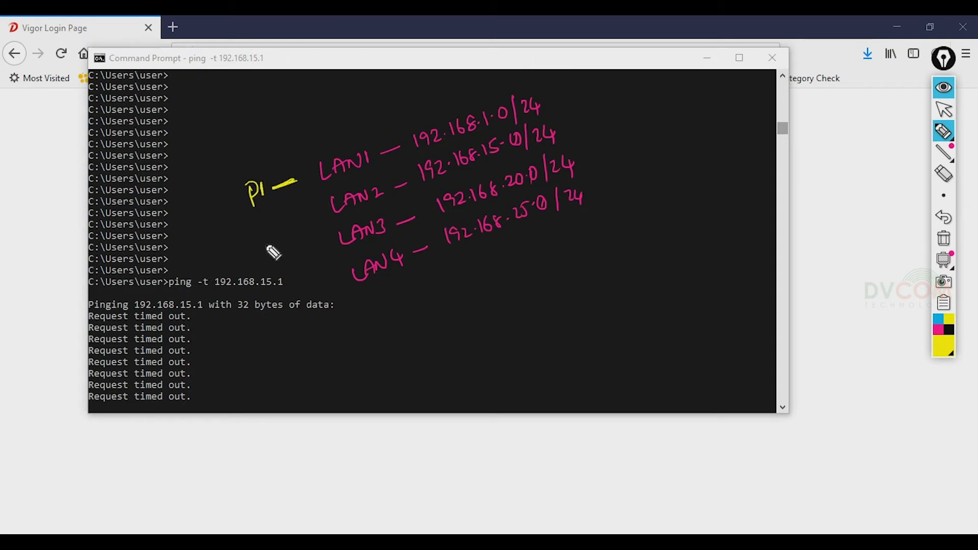
drag(261, 224, 264, 249)
mouse_move(261, 225)
mouse_down()
mouse_move(283, 243)
mouse_move(309, 220)
mouse_up()
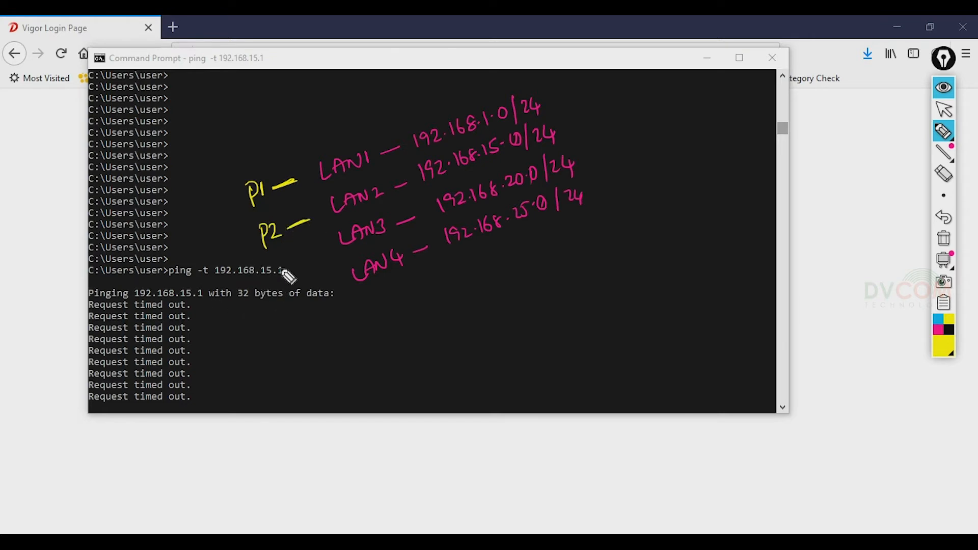
drag(276, 262, 278, 281)
mouse_move(275, 261)
mouse_down()
mouse_move(288, 270)
mouse_move(323, 251)
mouse_up()
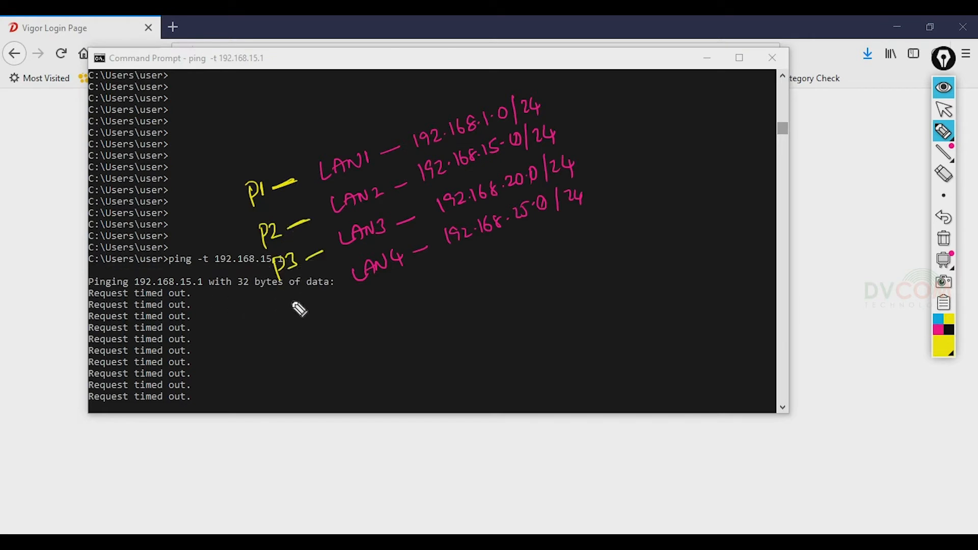
drag(294, 295, 304, 298)
drag(309, 287, 317, 305)
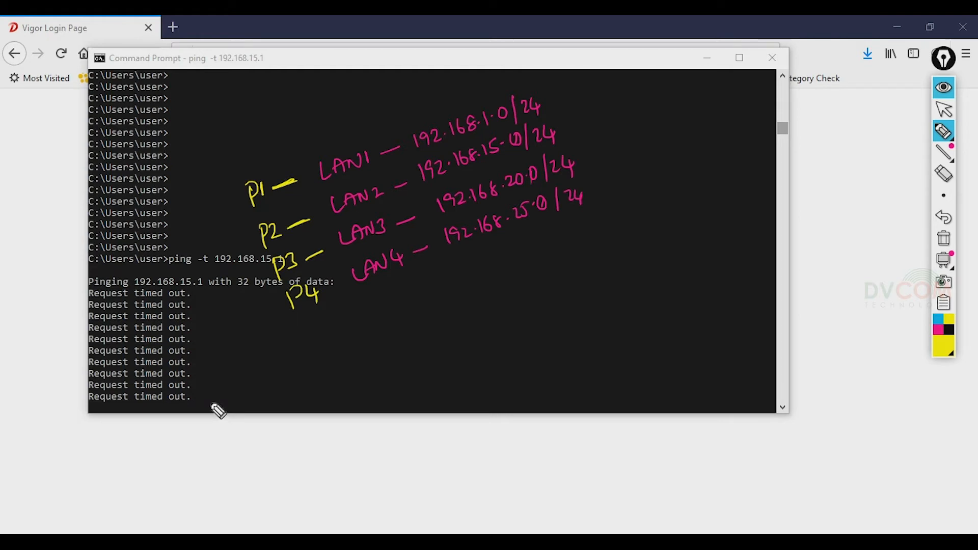
Underline LAN1 and LAN4 and draw arcs linking LAN2 to the other LANs
mouse_move(330, 190)
mouse_down()
mouse_move(371, 173)
mouse_move(371, 135)
mouse_move(397, 194)
mouse_up()
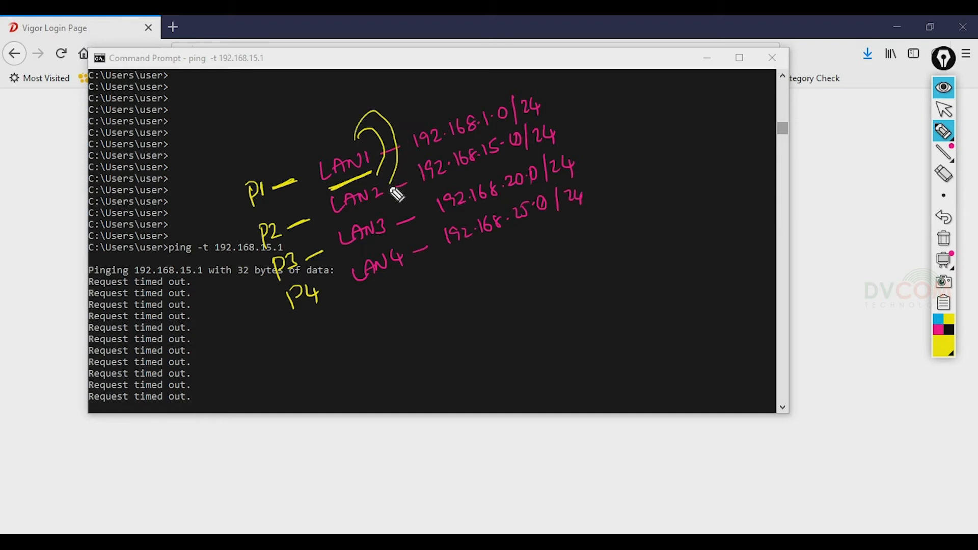
mouse_move(352, 140)
mouse_down()
mouse_move(413, 155)
mouse_move(405, 254)
mouse_up()
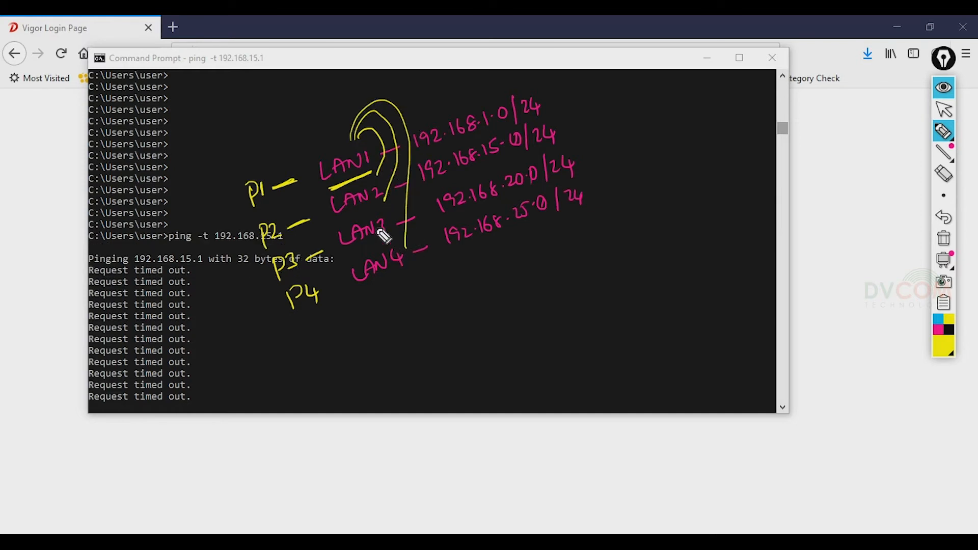
mouse_move(327, 209)
mouse_down()
mouse_move(315, 178)
mouse_move(331, 263)
mouse_move(364, 268)
mouse_up()
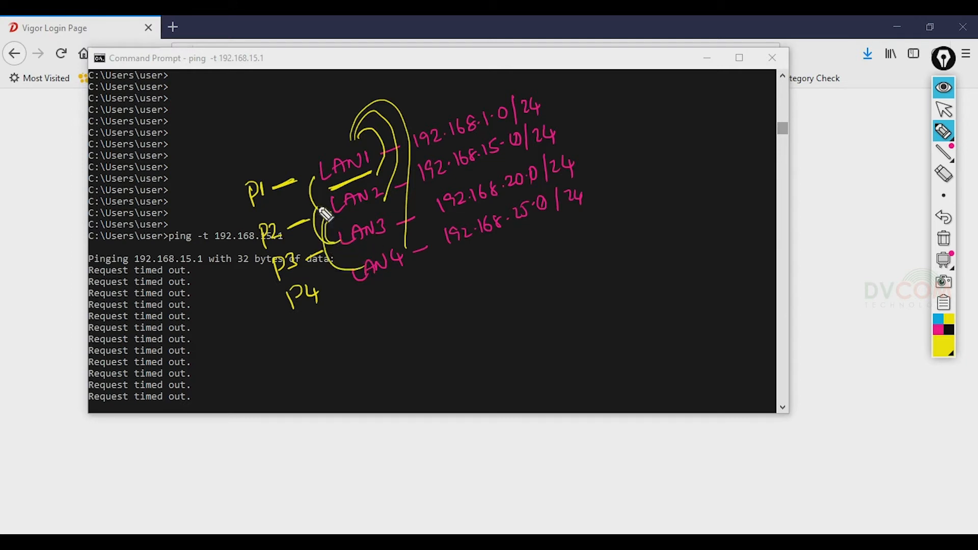
drag(324, 206, 340, 241)
drag(368, 280, 410, 268)
Erase all the on-screen ink and return to the selection arrow
click(944, 239)
click(943, 109)
mouse_move(943, 134)
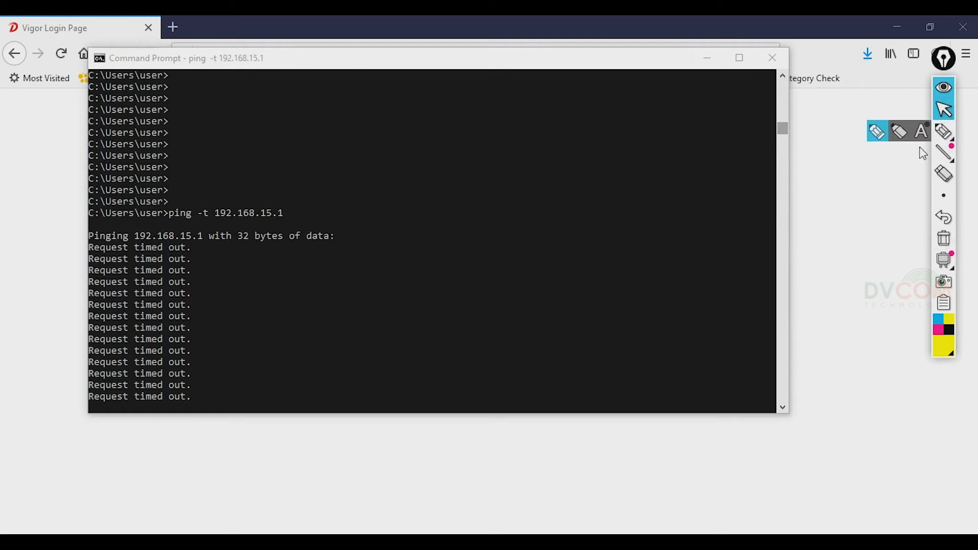
Log in to the Vigor2862 web UI with the admin account and its password
click(708, 60)
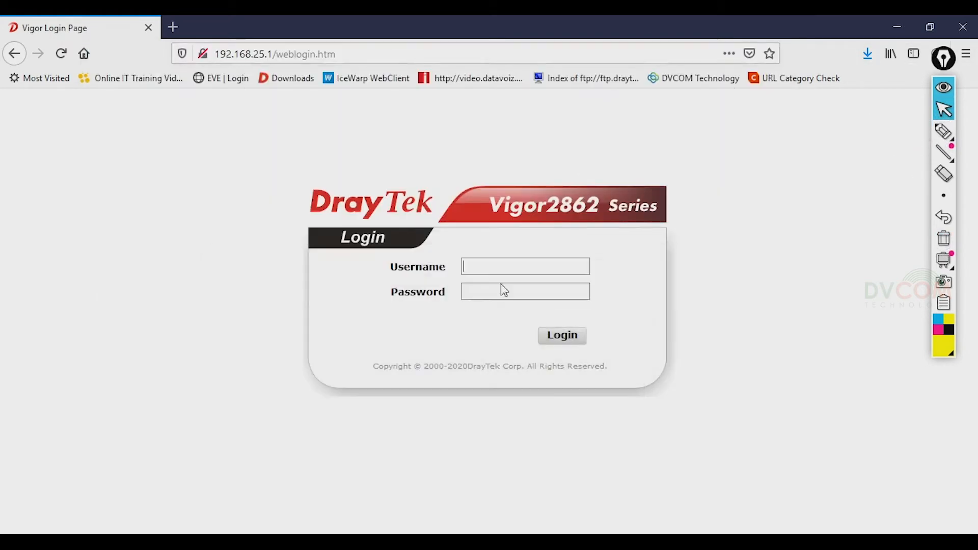
text(admin)
click(531, 286)
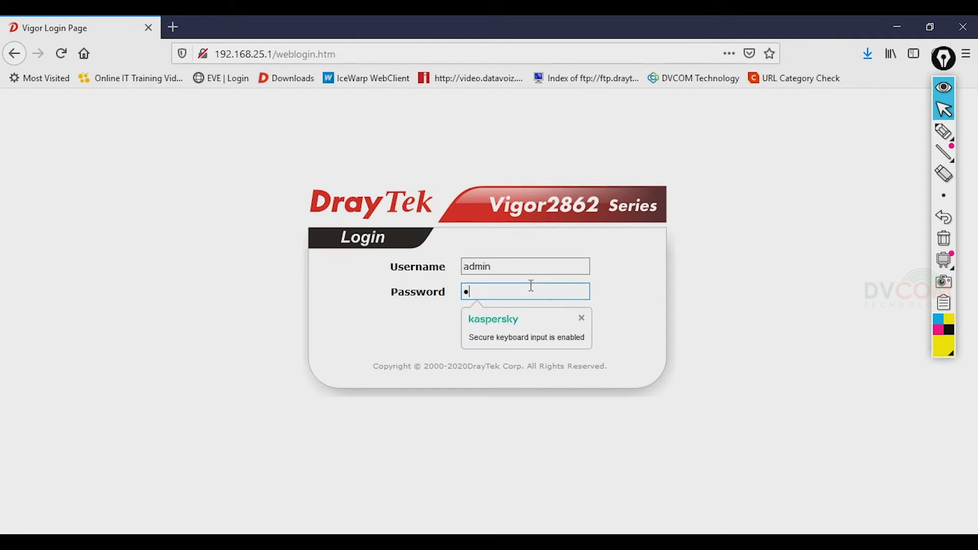
text(*)
key(Return)
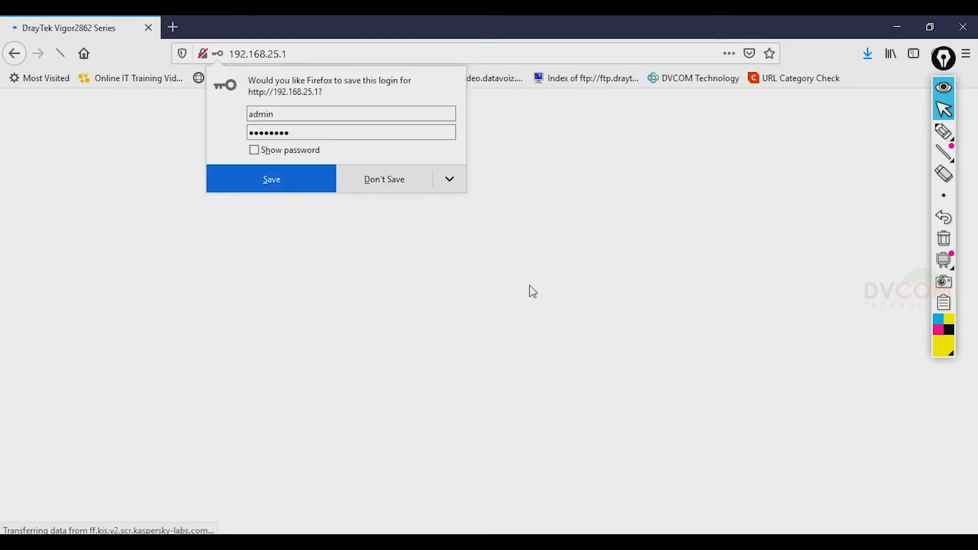
Decline saving the login, review LAN > VLAN, then show General Setup's Inter-LAN Routing table
click(370, 187)
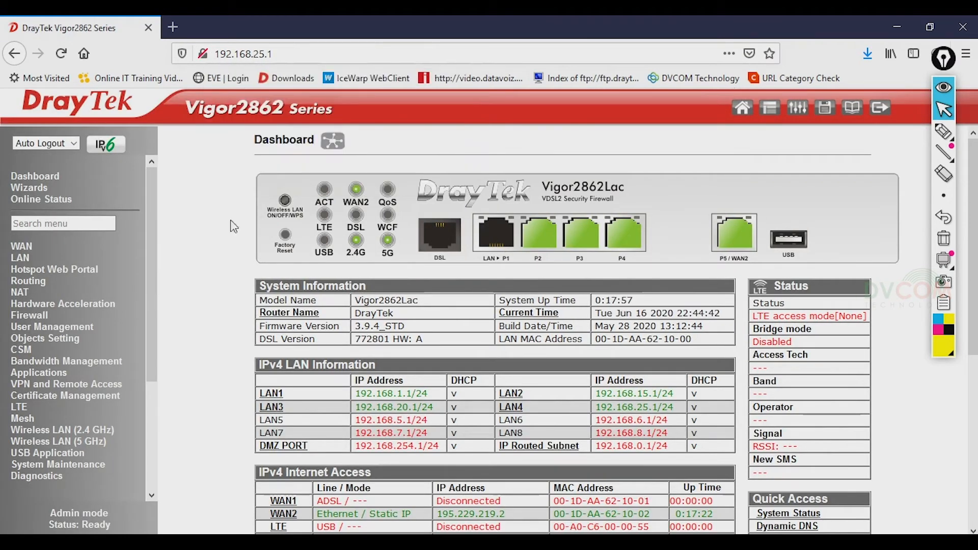
click(24, 260)
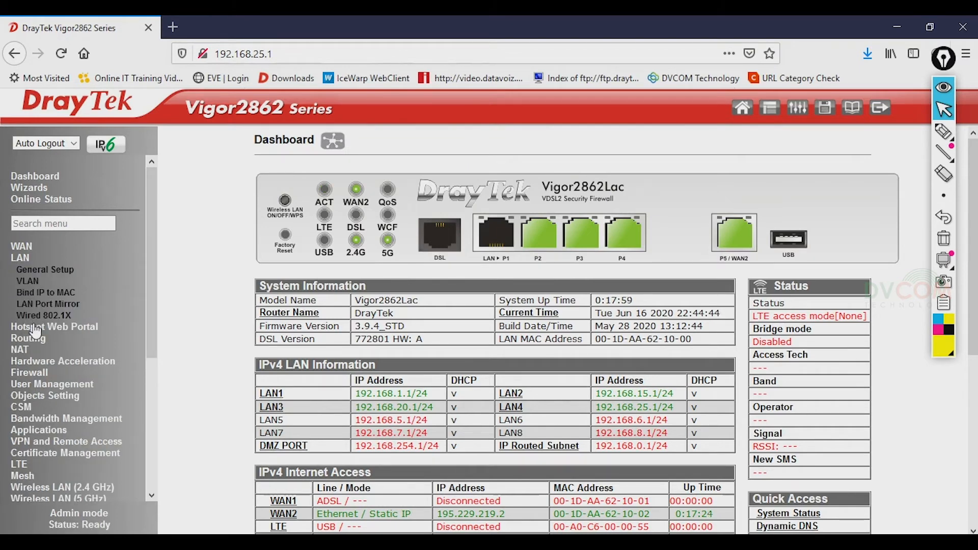
click(37, 283)
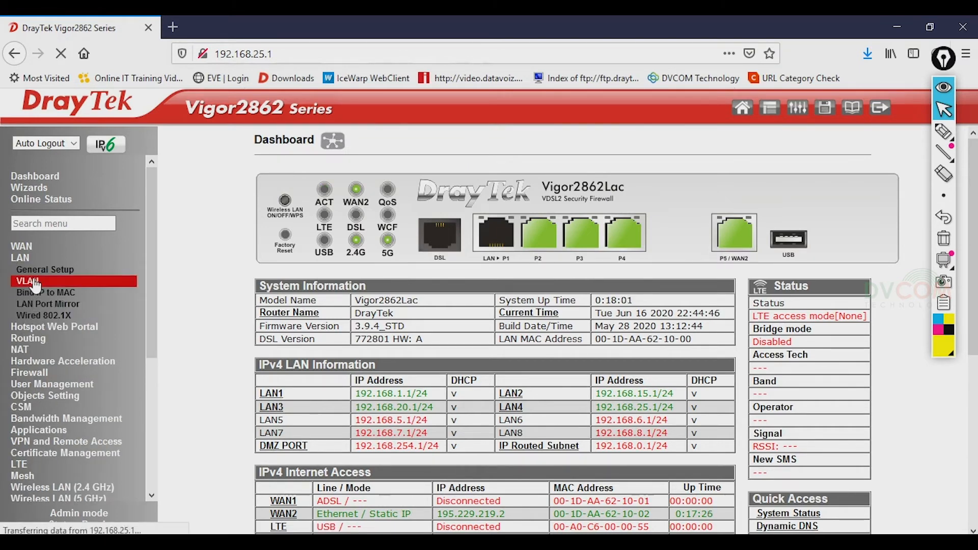
scroll(569, 377, down, 3)
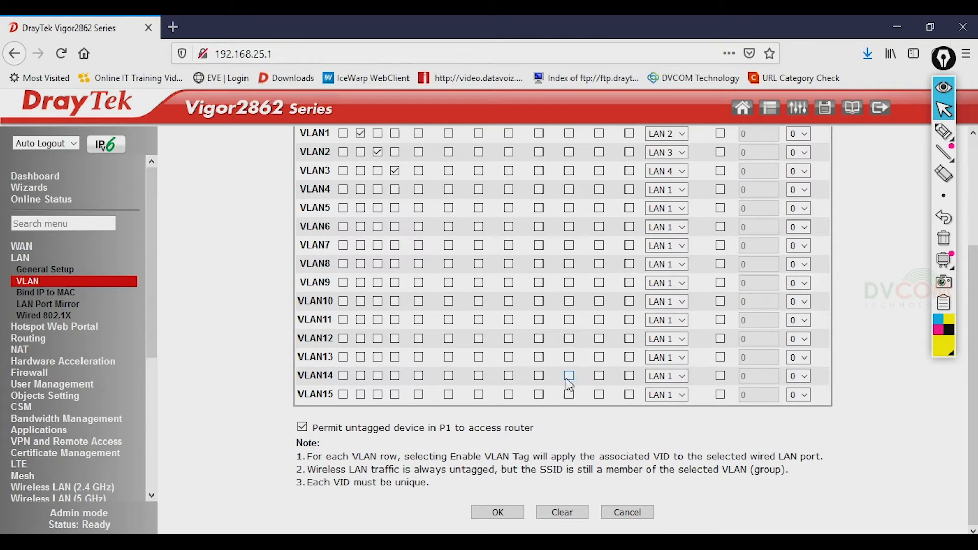
scroll(468, 421, up, 2)
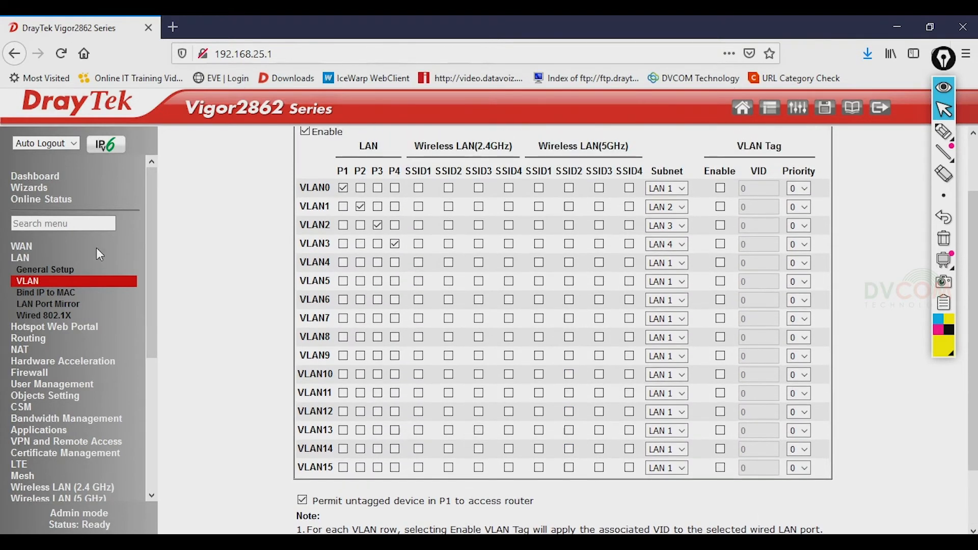
click(49, 270)
scroll(651, 468, down, 3)
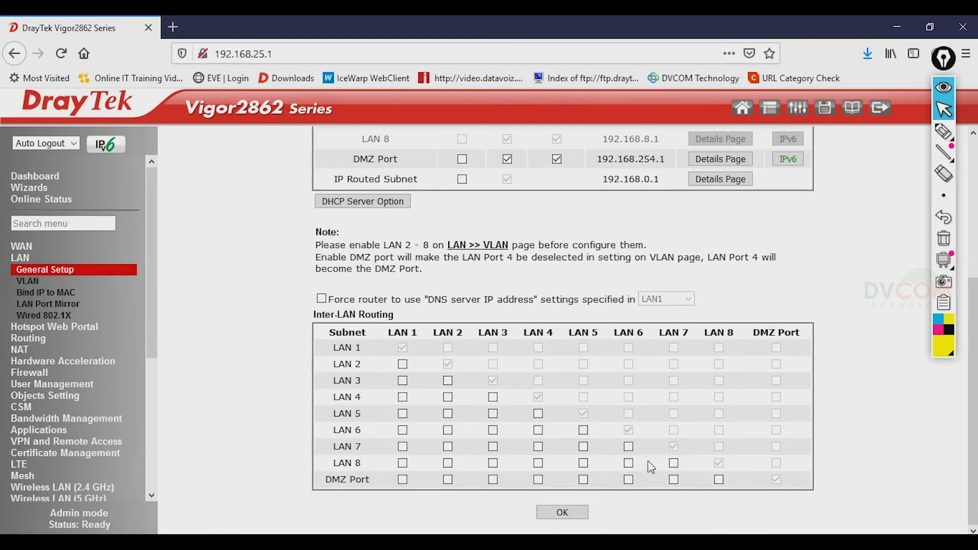
drag(316, 316, 414, 315)
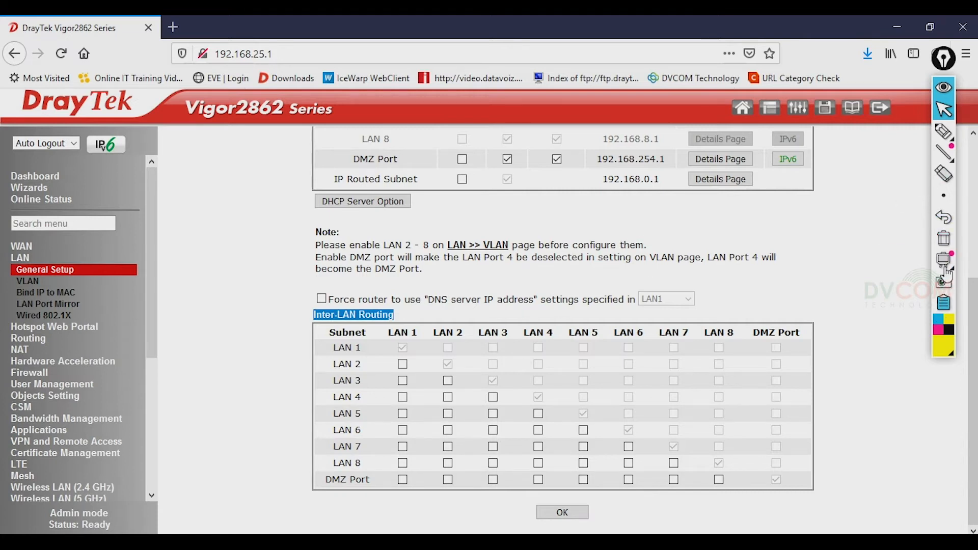
click(948, 138)
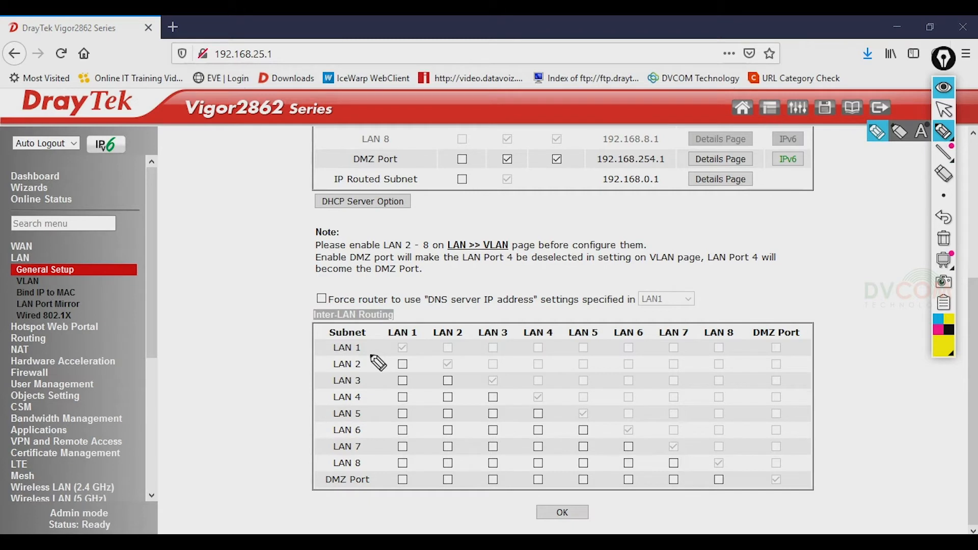
drag(365, 348, 391, 348)
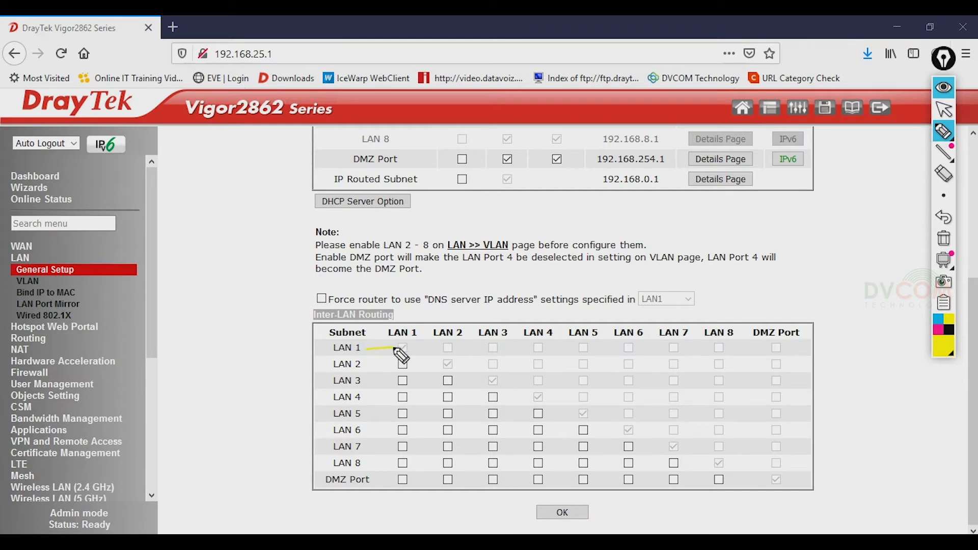
click(938, 330)
mouse_move(397, 336)
mouse_down()
mouse_move(399, 345)
mouse_move(363, 351)
mouse_up()
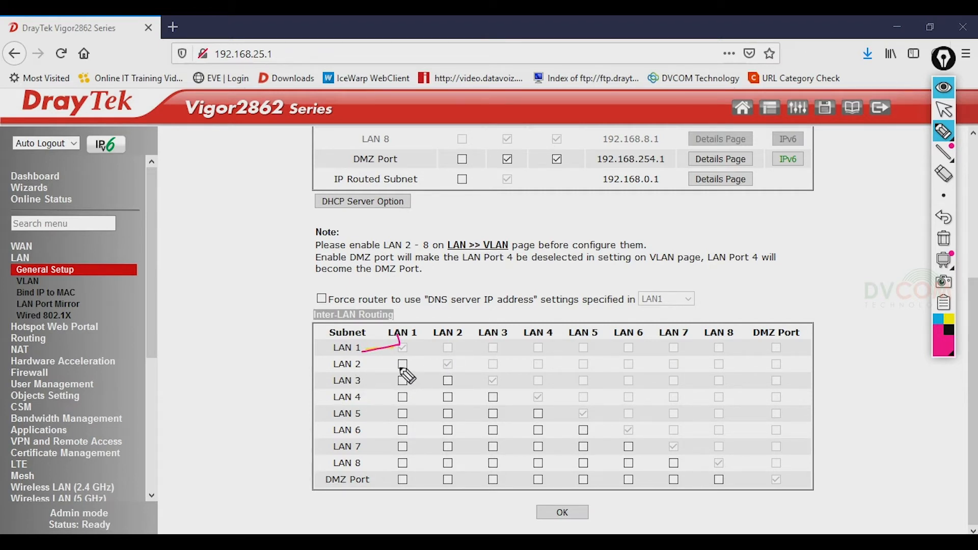
drag(400, 361, 411, 359)
drag(401, 378, 413, 375)
drag(446, 380, 459, 375)
mouse_move(402, 398)
mouse_down()
mouse_move(417, 388)
mouse_move(503, 394)
mouse_up()
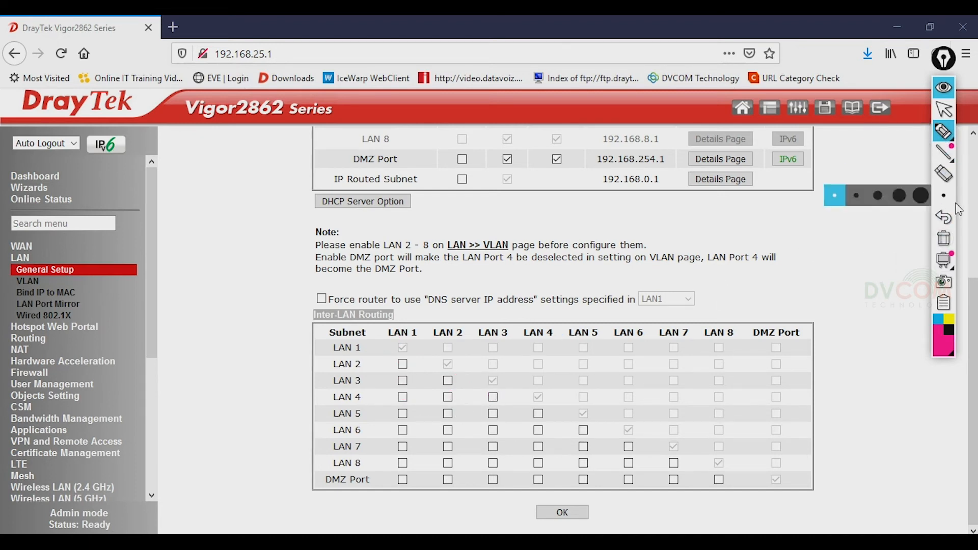
Tick all six Inter-LAN Routing pairs: LAN2/1, LAN3/1, LAN3/2, LAN4/1, LAN4/2, LAN4/3
click(945, 117)
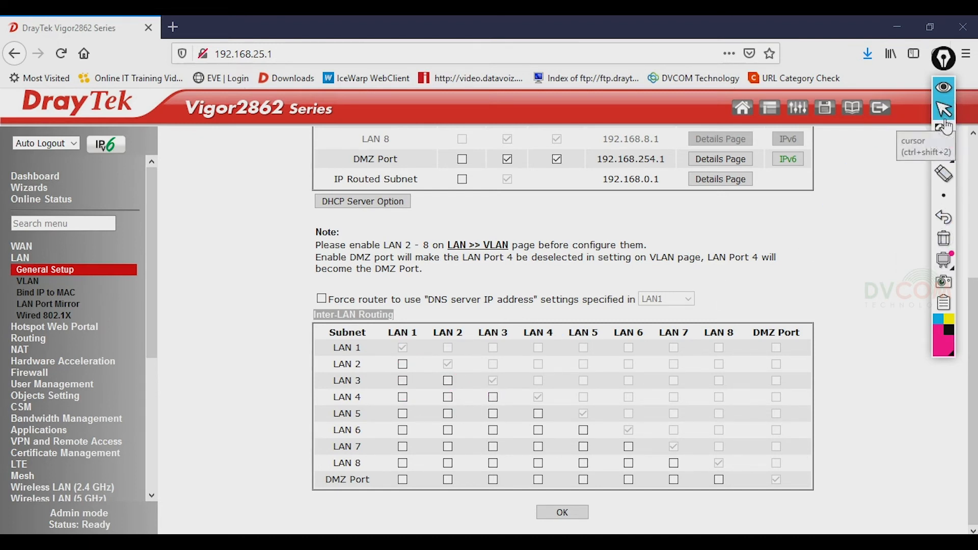
click(402, 364)
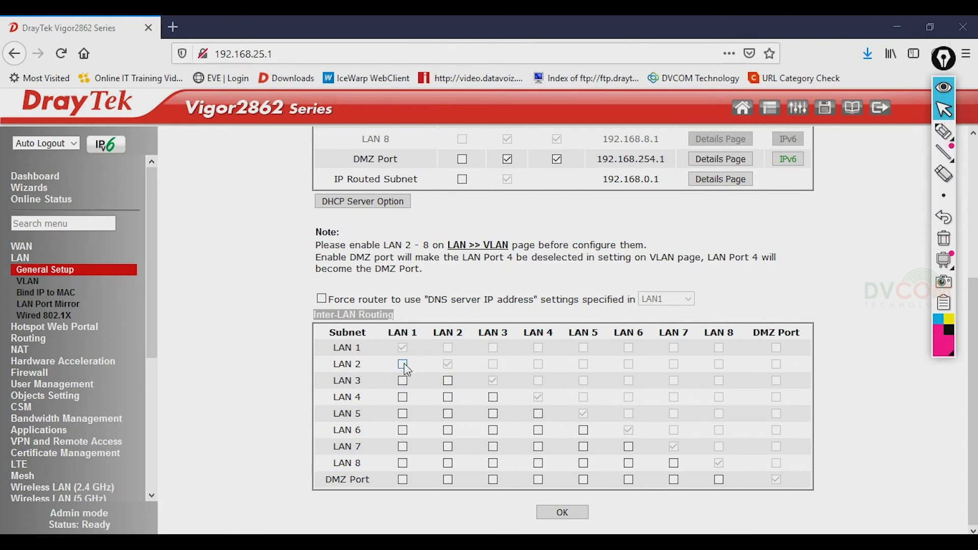
click(403, 380)
click(448, 381)
click(402, 397)
click(448, 397)
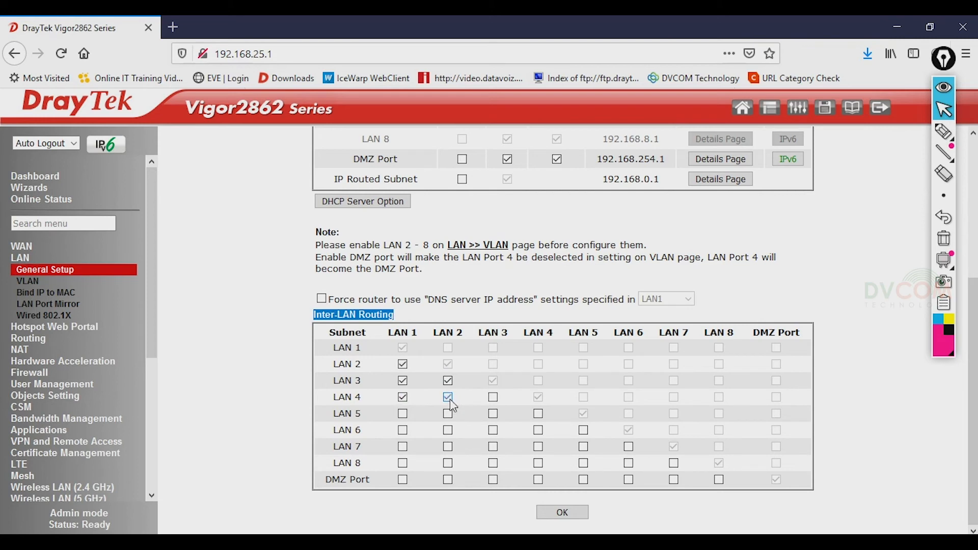
click(493, 397)
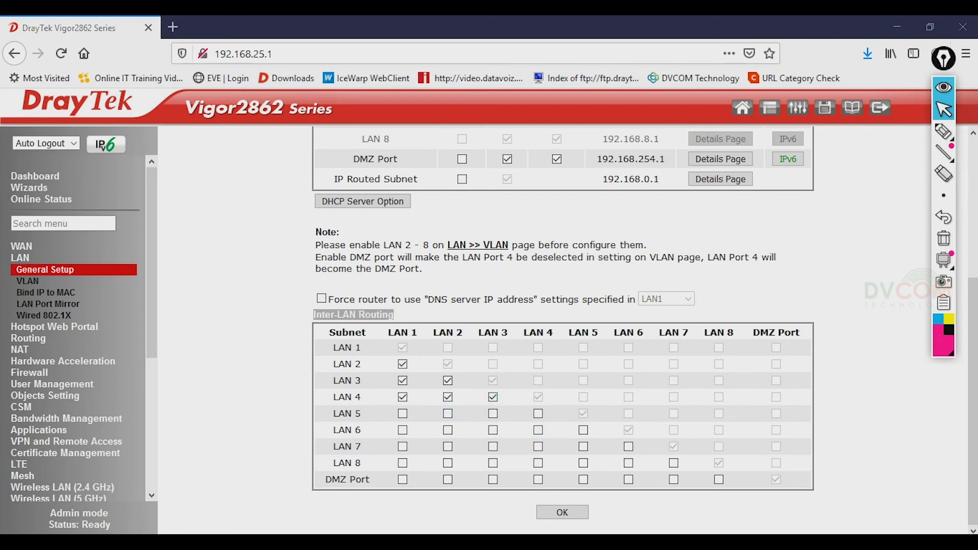
Check the running ping to 192.168.15.1, then save the Inter-LAN Routing changes with OK
click(350, 497)
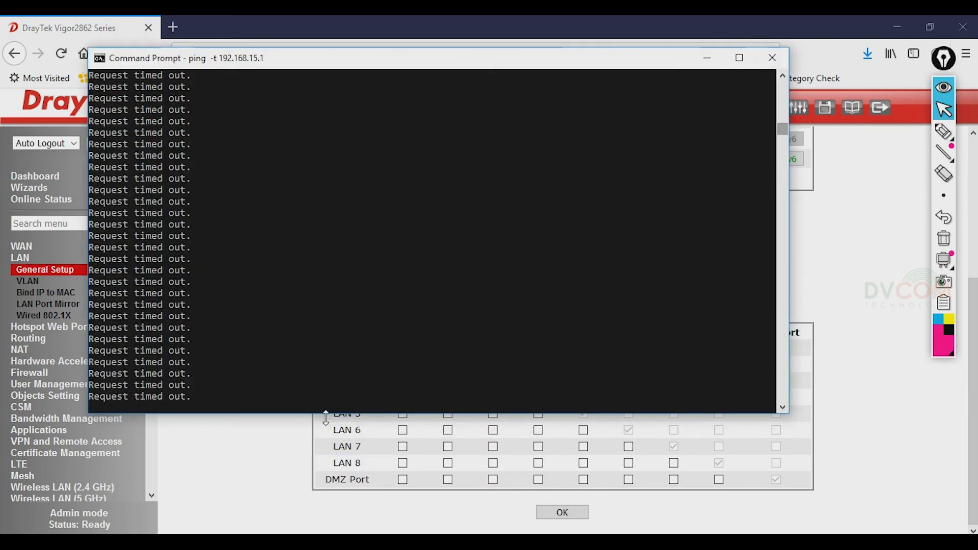
click(587, 530)
click(570, 513)
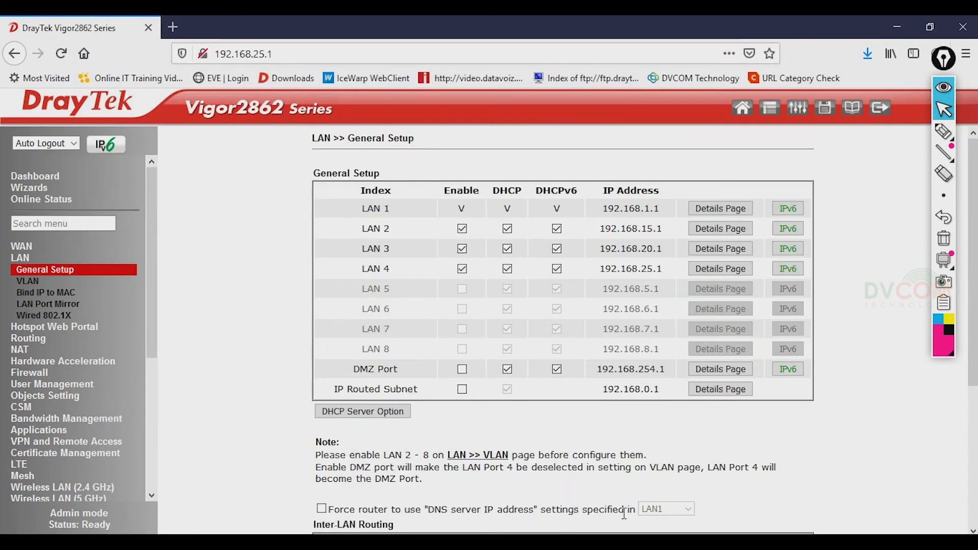
Stop the 192.168.15.1 ping and list the adapter configuration with ipconfig
click(349, 494)
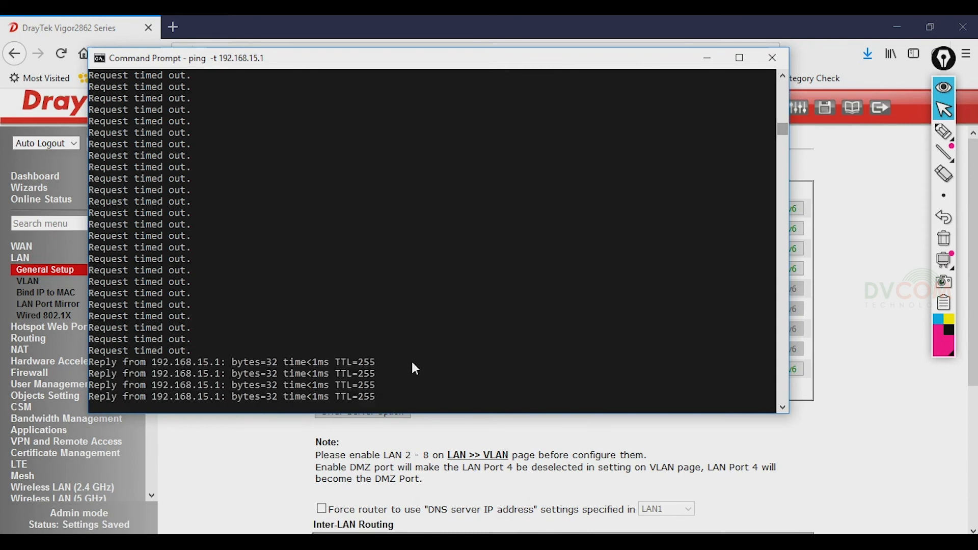
key(ctrl+c)
text(ipconfig)
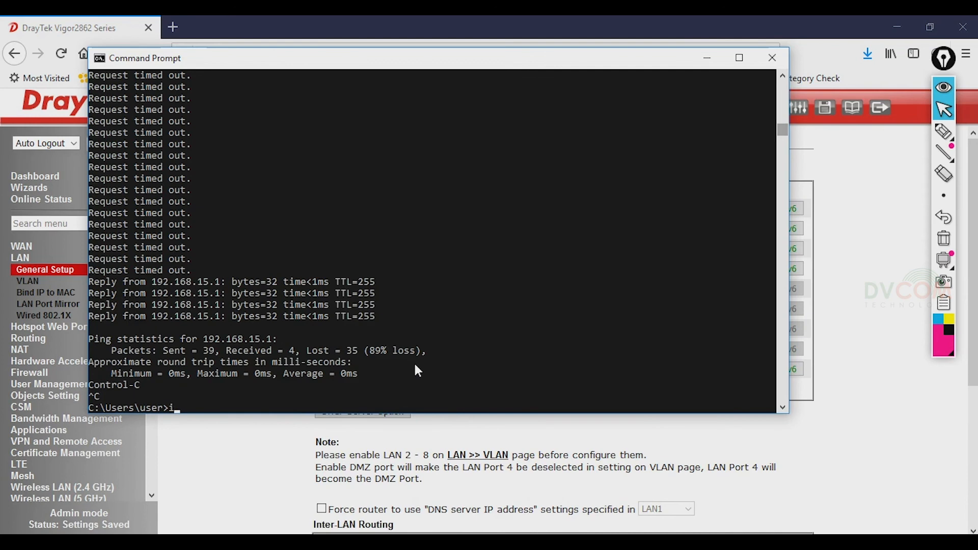
key(Return)
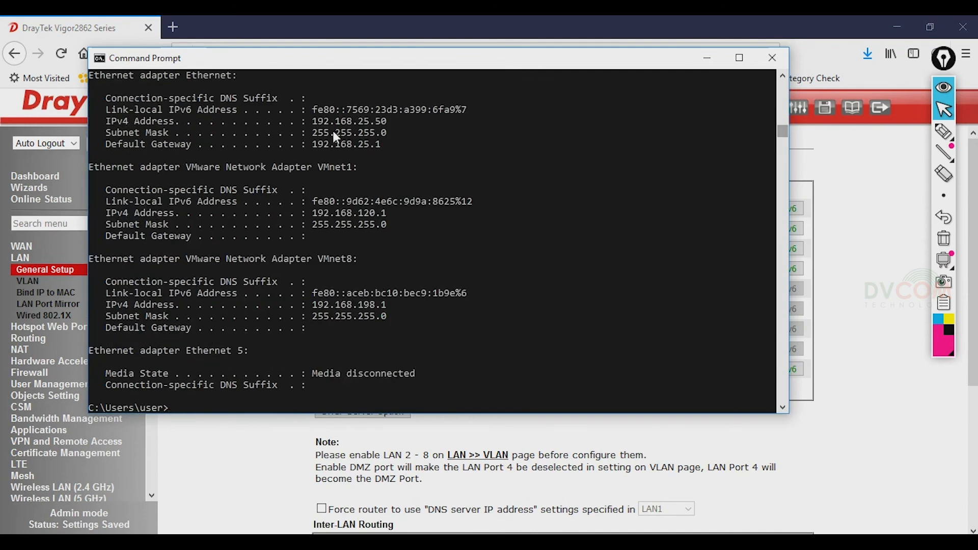
Ping 192.168.20.1 and confirm it replies with 0% loss
text(ping 192.168.20.1)
key(Return)
key(ctrl+c)
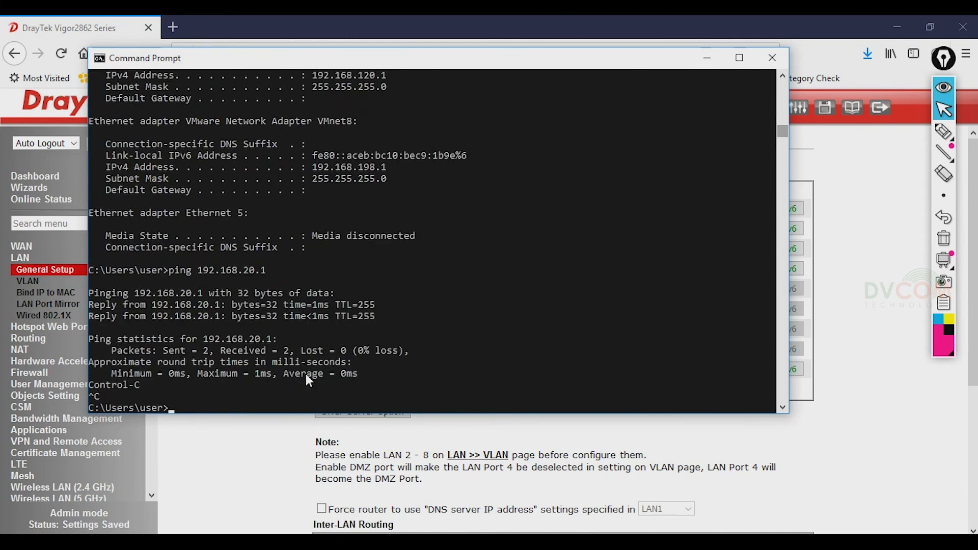
Log out of the Vigor2862 web UI
click(297, 457)
scroll(306, 467, down, 1)
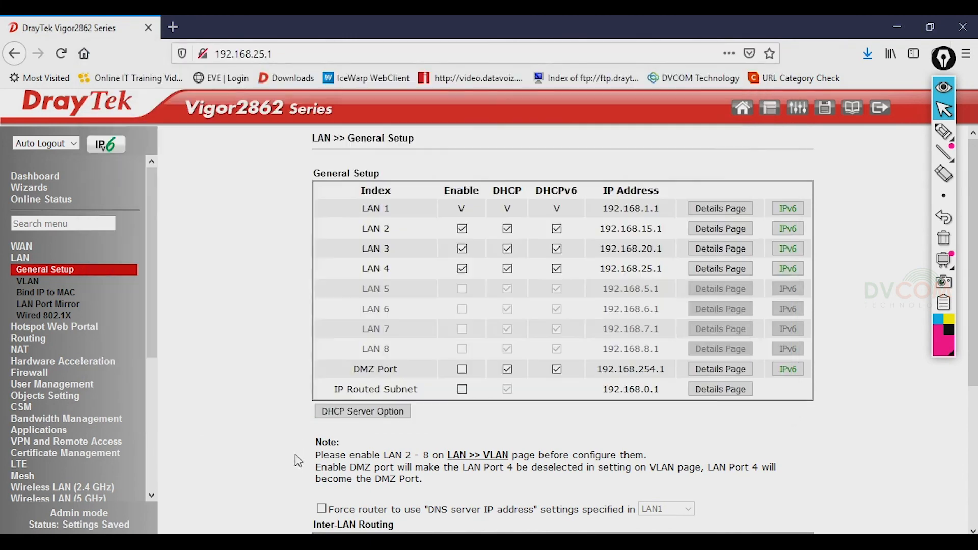
scroll(307, 467, down, 3)
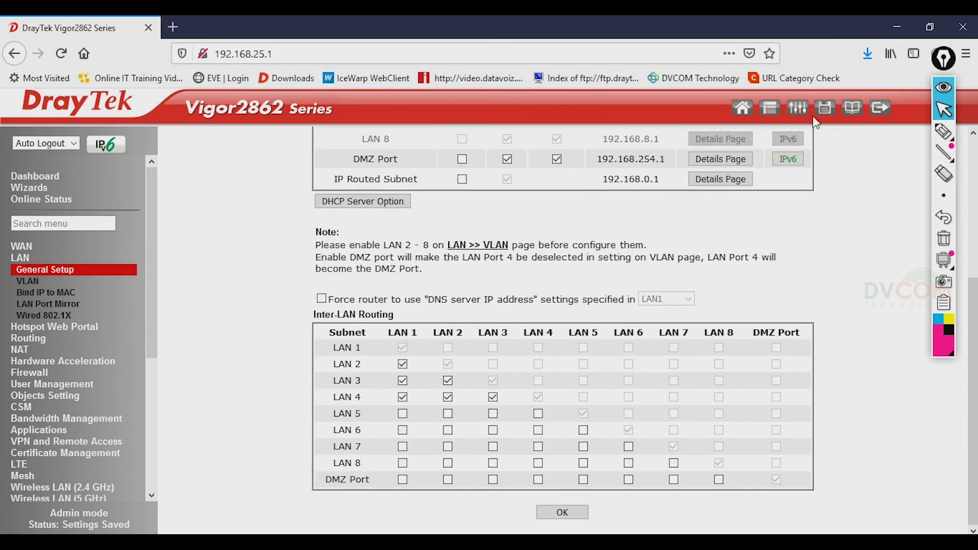
click(879, 109)
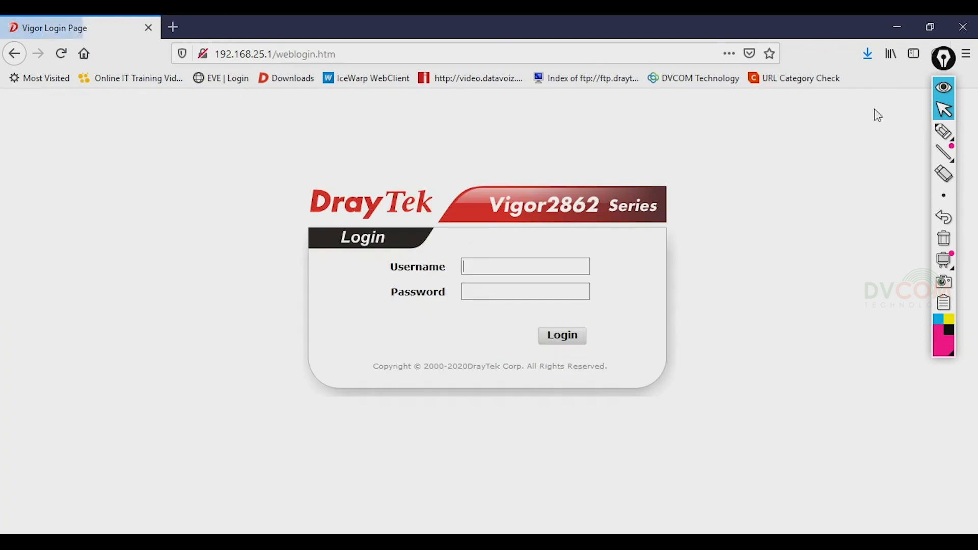